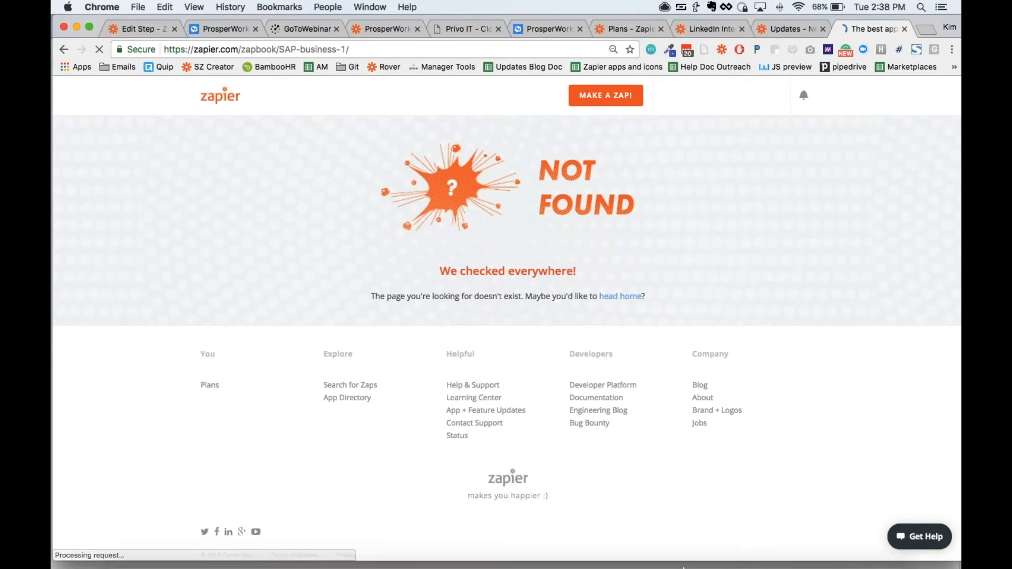
# Step: Switch to Deckset, present the "Thank You! Any questions?" slide full screen, and end the presentation
pyautogui.click(566, 550)
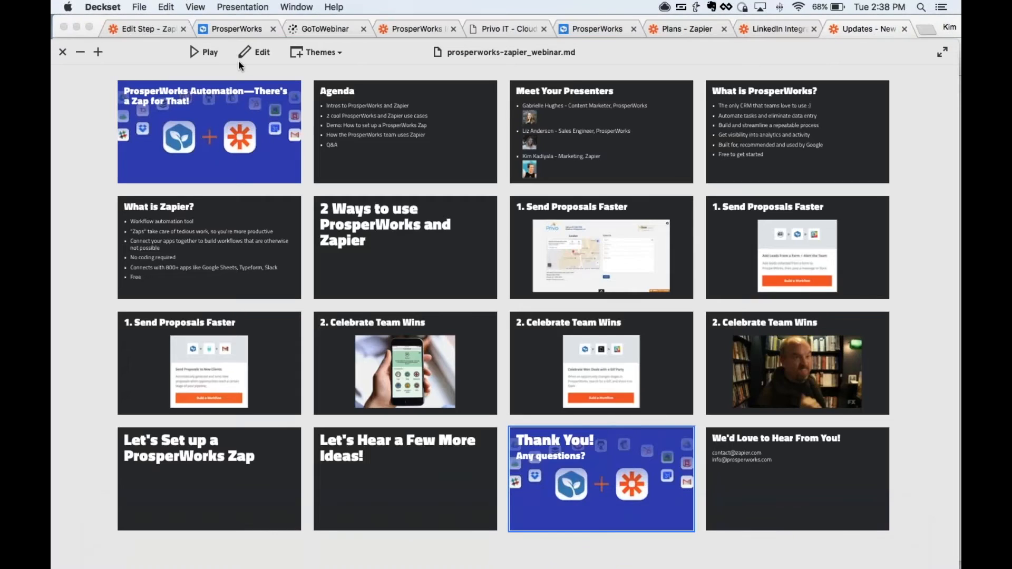
pyautogui.click(198, 51)
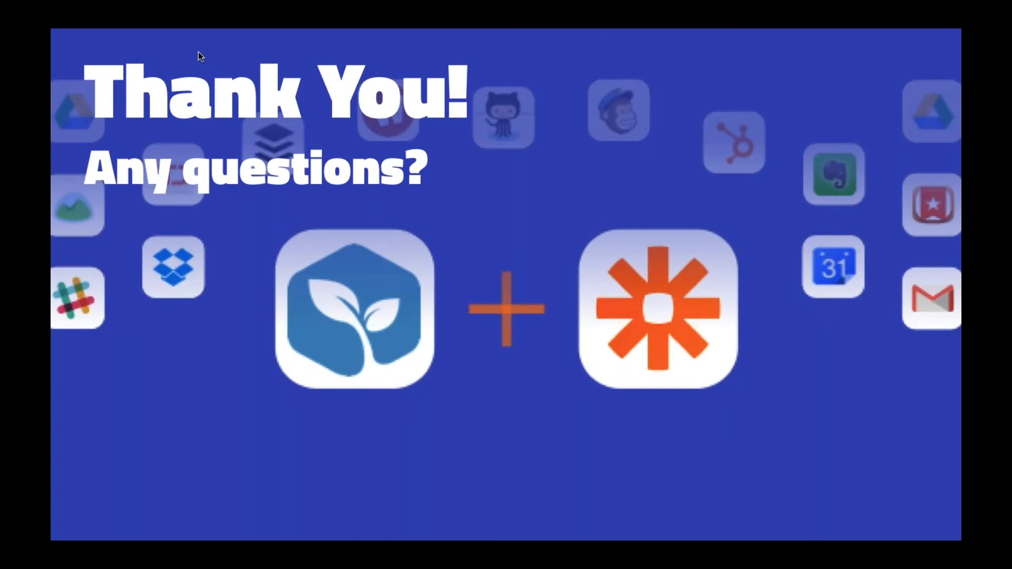
pyautogui.press('Escape')
# Step: Search the Zapier Zapbook for prosperworks in a new browser tab to open the ProsperWorks integrations page
pyautogui.click(923, 27)
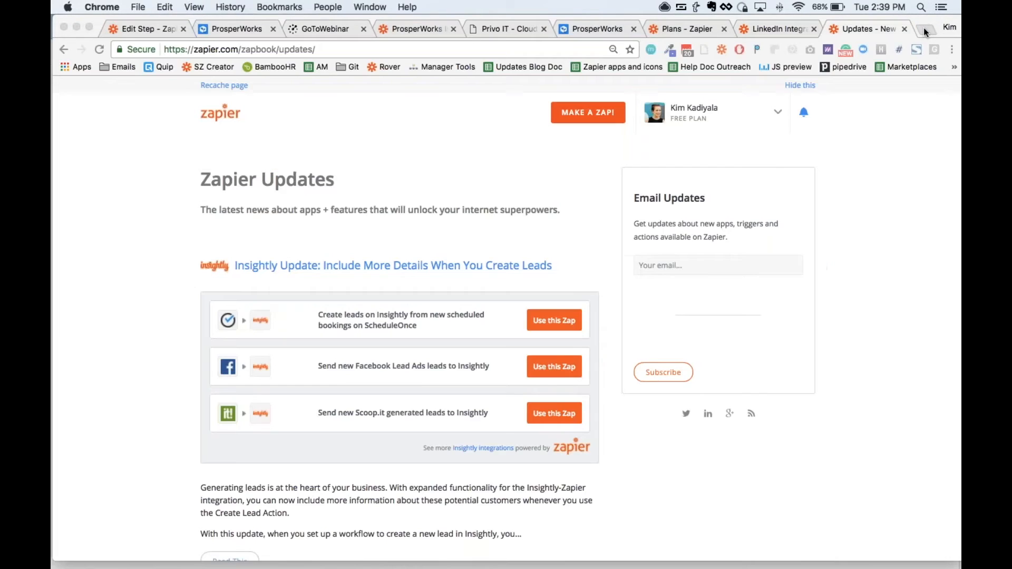
pyautogui.click(923, 28)
pyautogui.write('zb prosperwork')
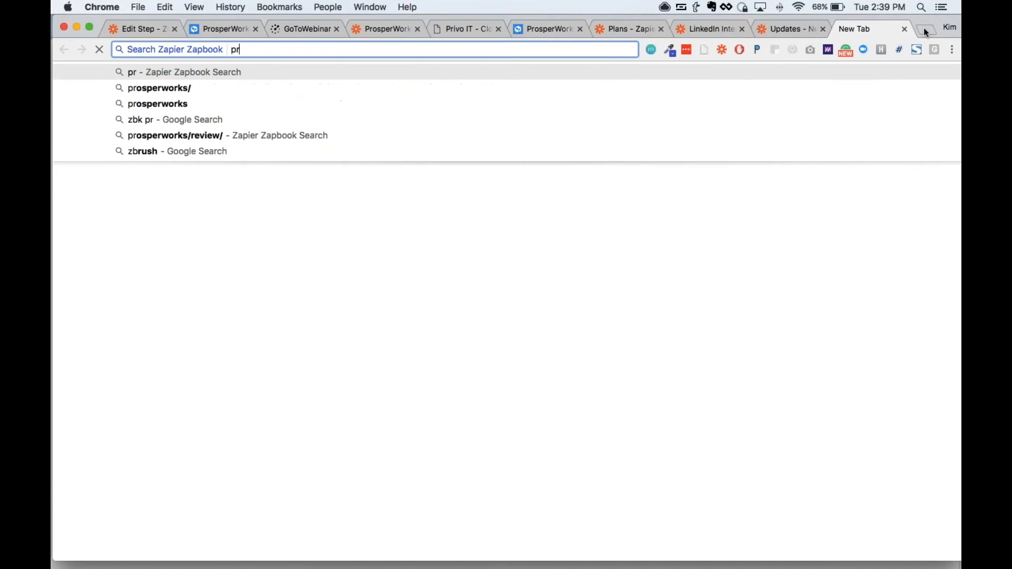
pyautogui.write('s')
pyautogui.press('Return')
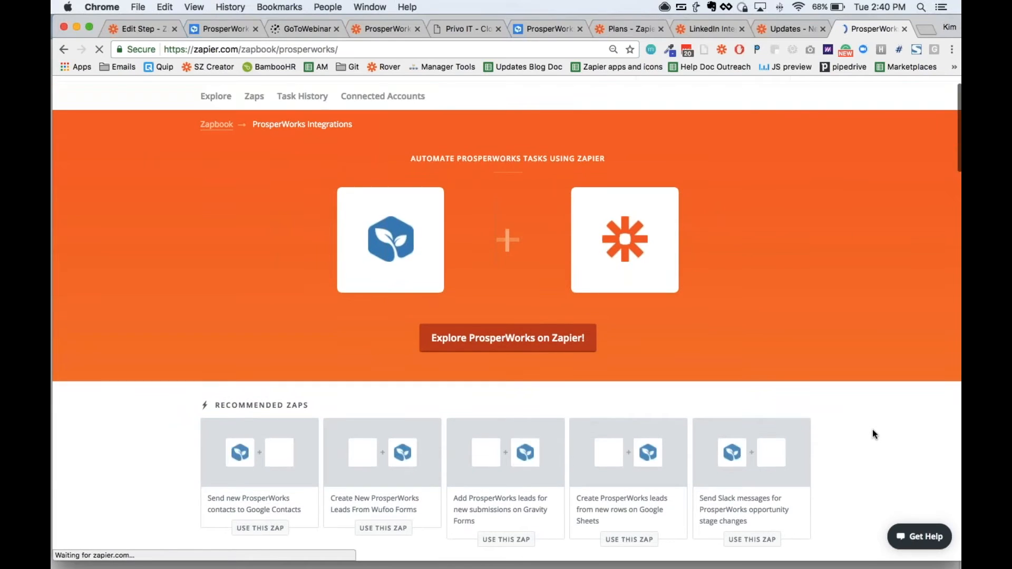
# Step: Examine the recommended Zaps and the available triggers, searches and actions on the ProsperWorks integrations page
pyautogui.scroll(-1, 871, 428)
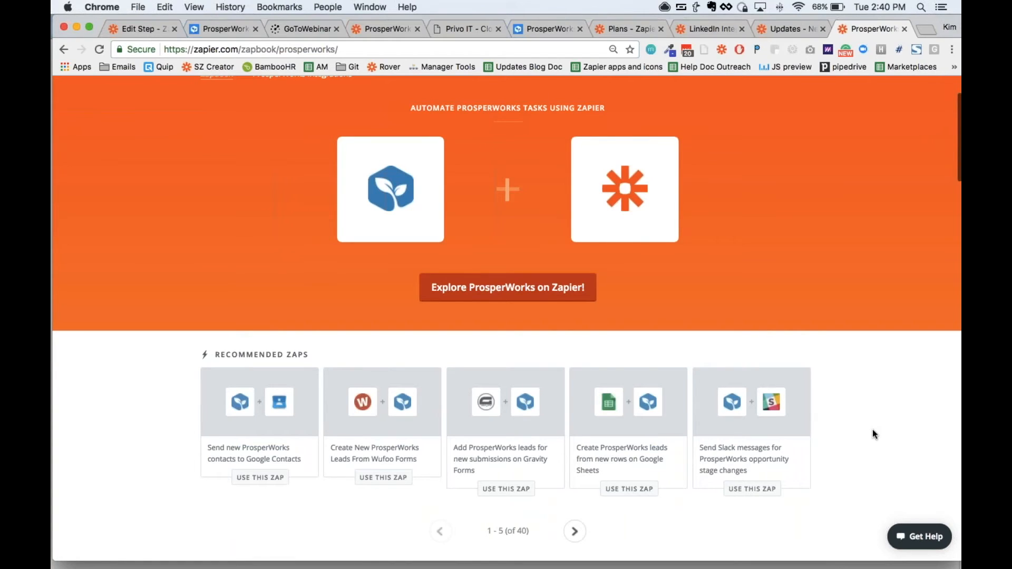
pyautogui.scroll(1, 871, 429)
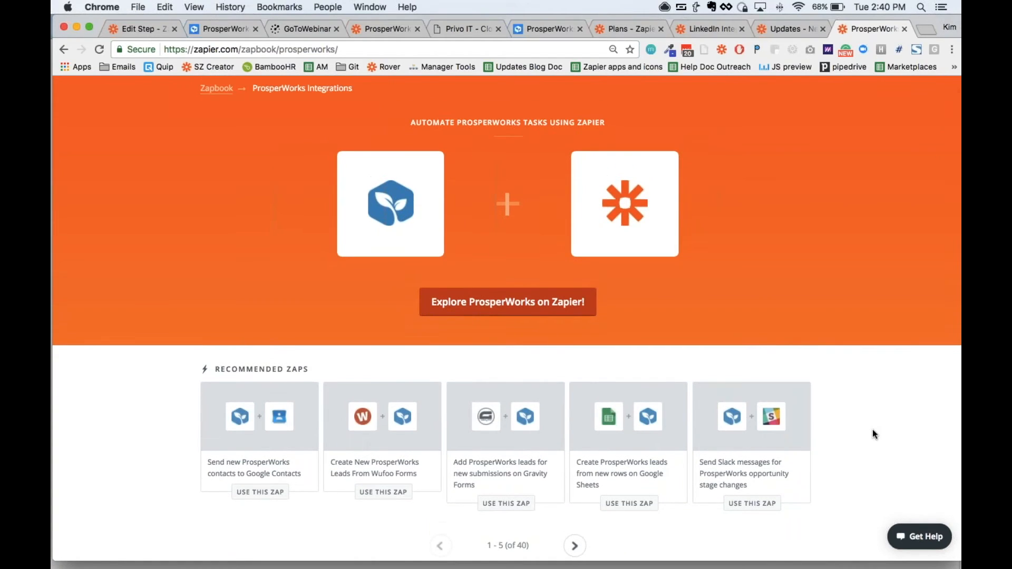
pyautogui.scroll(-5, 577, 551)
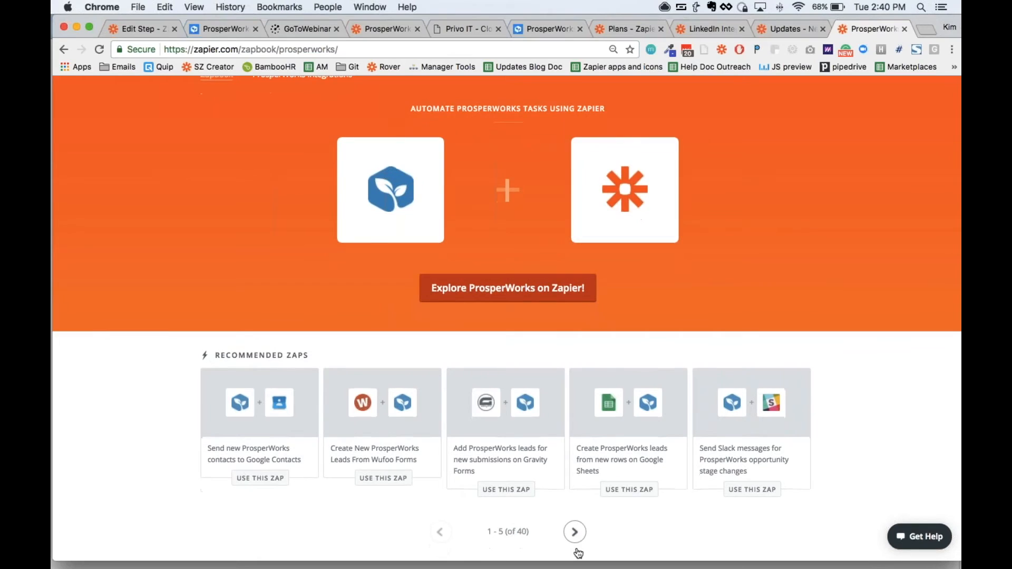
pyautogui.scroll(-10, 578, 553)
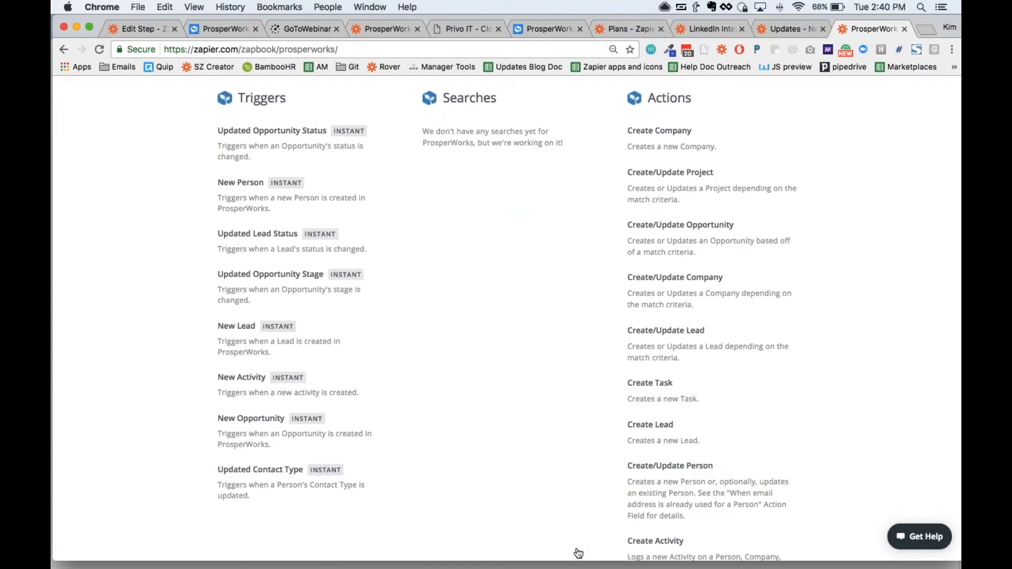
pyautogui.scroll(-5, 578, 553)
pyautogui.scroll(3, 578, 553)
pyautogui.scroll(4, 578, 553)
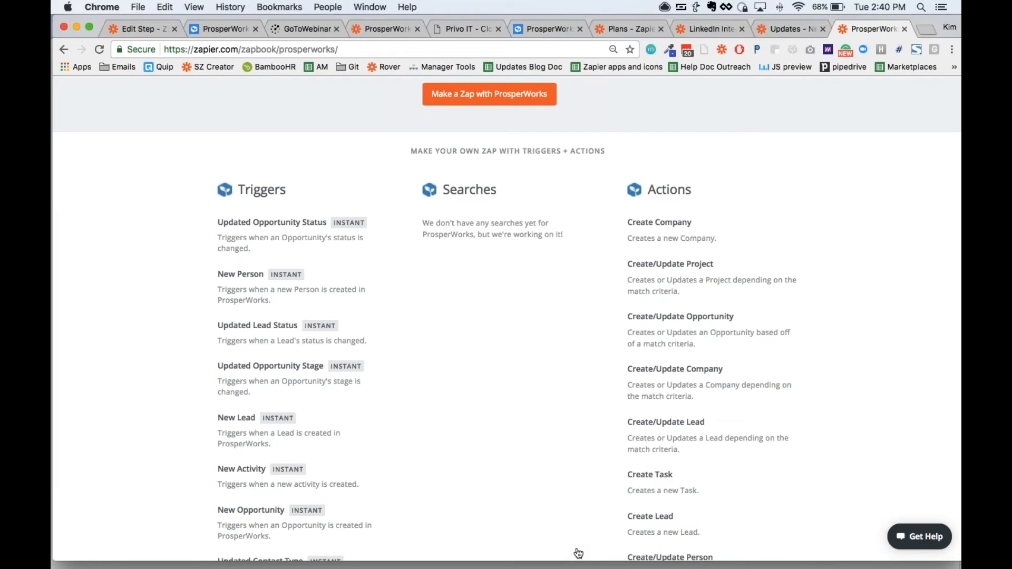
pyautogui.scroll(10, 578, 553)
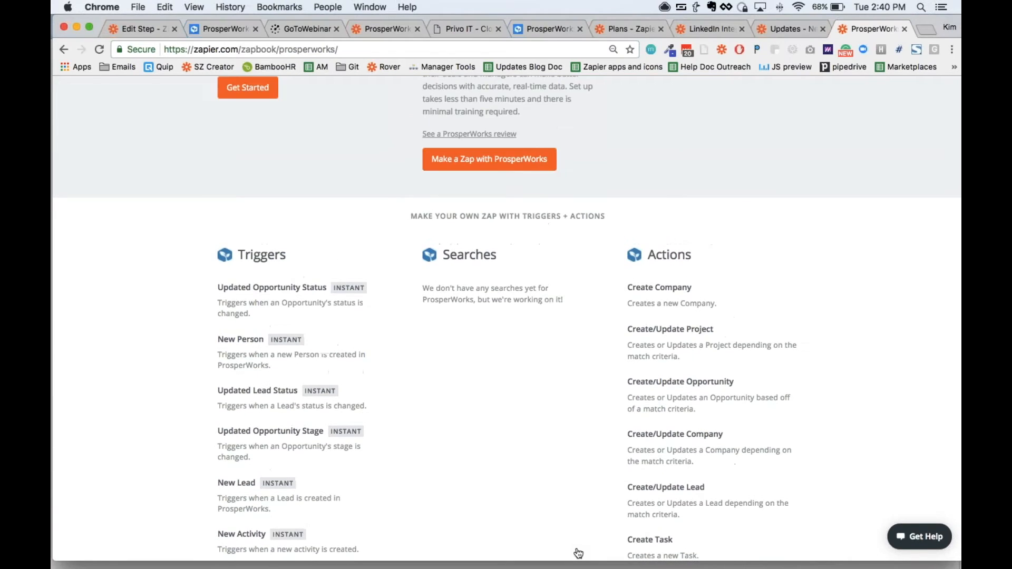
pyautogui.scroll(2, 578, 552)
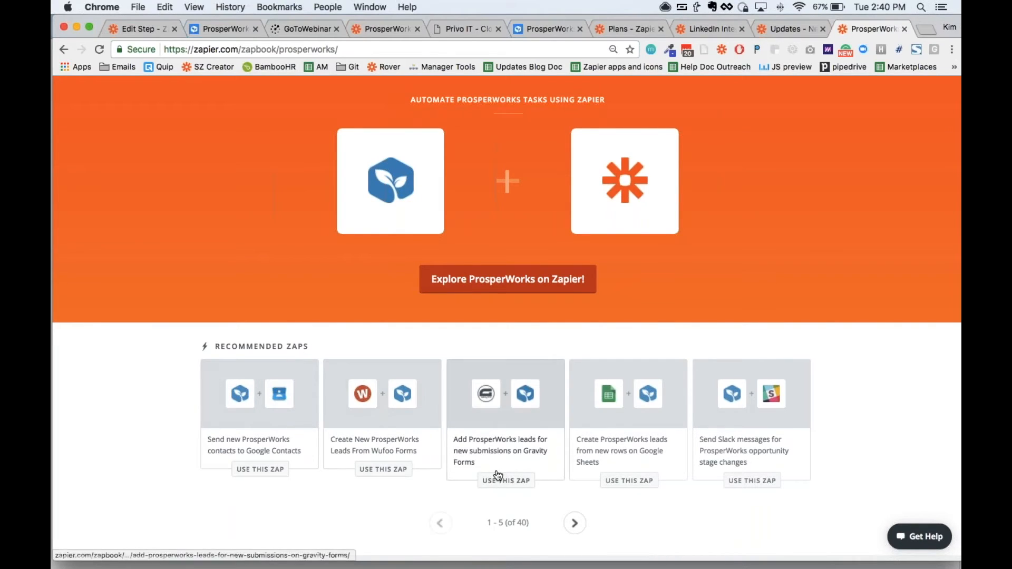
pyautogui.scroll(-1, 602, 510)
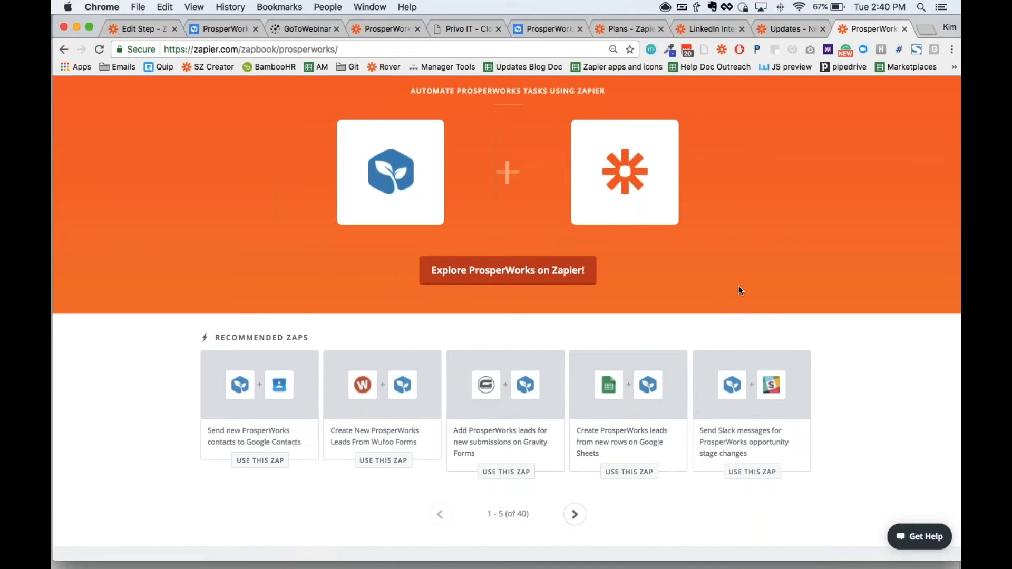
# Step: Search the Zapier Zapbook for gmail in a new browser tab to open the Gmail integrations page
pyautogui.click(923, 30)
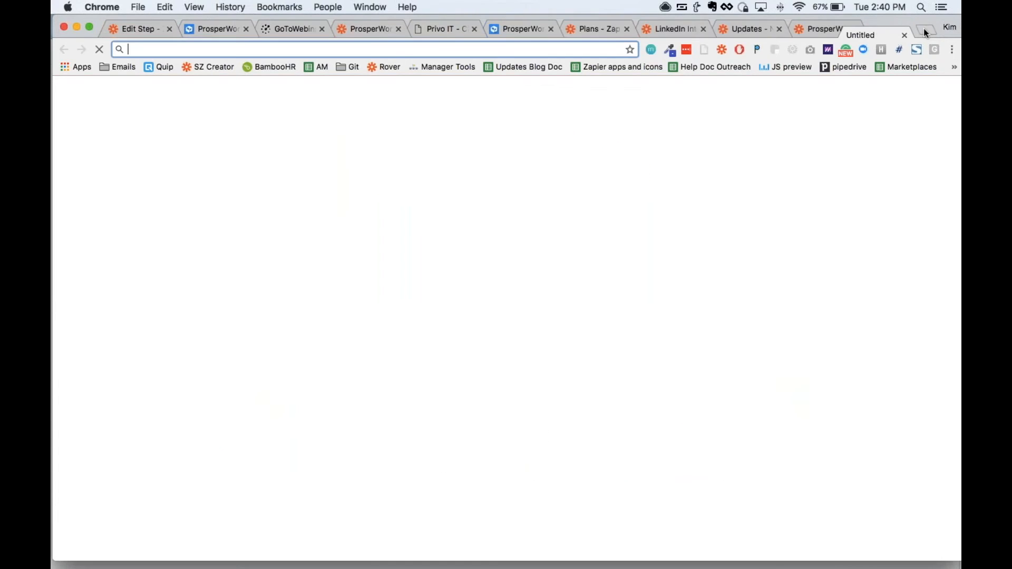
pyautogui.write('zbk')
pyautogui.press('Tab')
pyautogui.write('gmail')
pyautogui.press('Return')
# Step: Return to the ProsperWorks integrations page and show its lists of triggers and actions
pyautogui.click(786, 27)
pyautogui.scroll(-10, 571, 325)
pyautogui.scroll(-5, 572, 327)
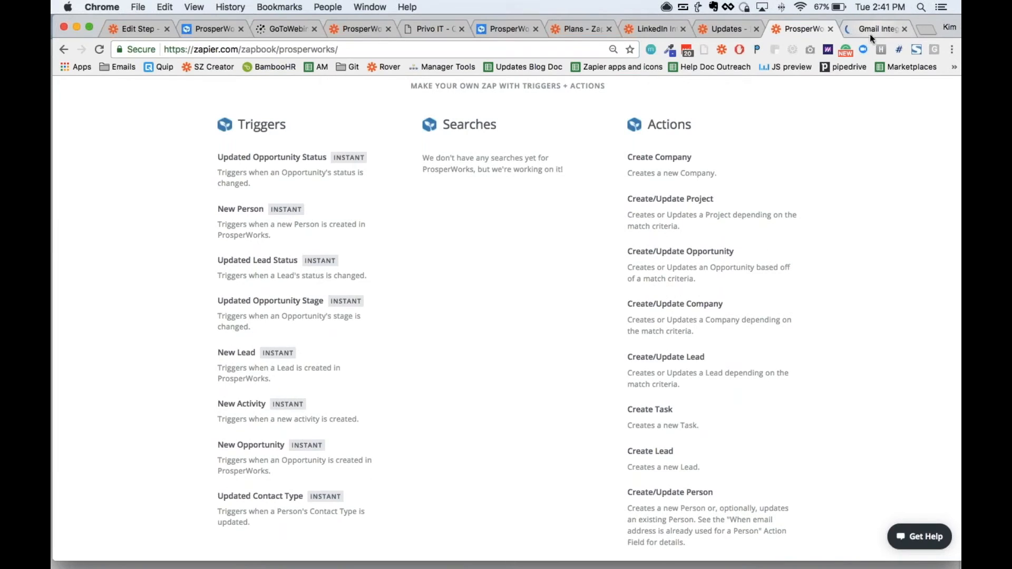
# Step: Go back to the Gmail integrations page and examine its triggers, searches and actions
pyautogui.click(871, 33)
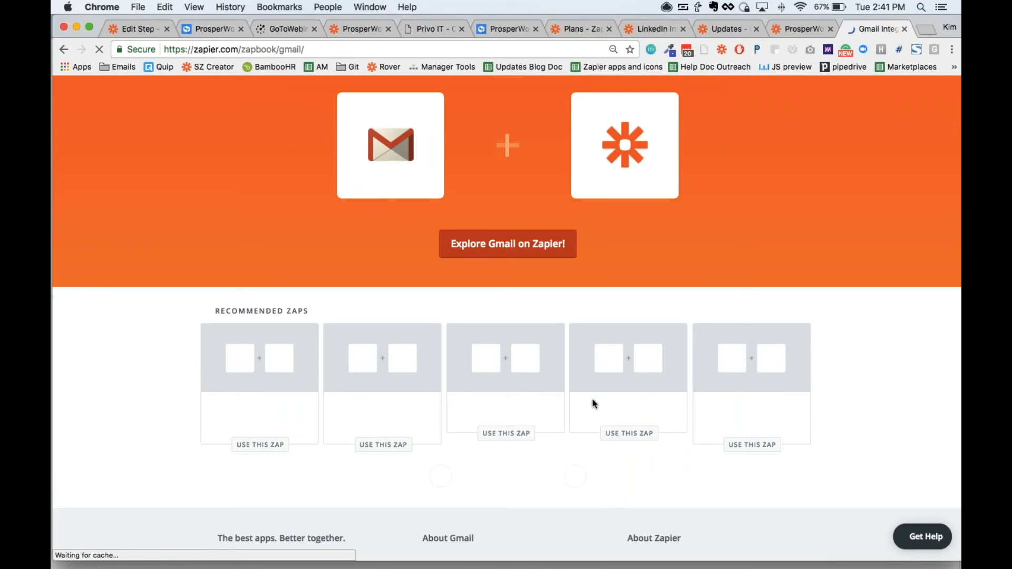
pyautogui.scroll(-20, 612, 362)
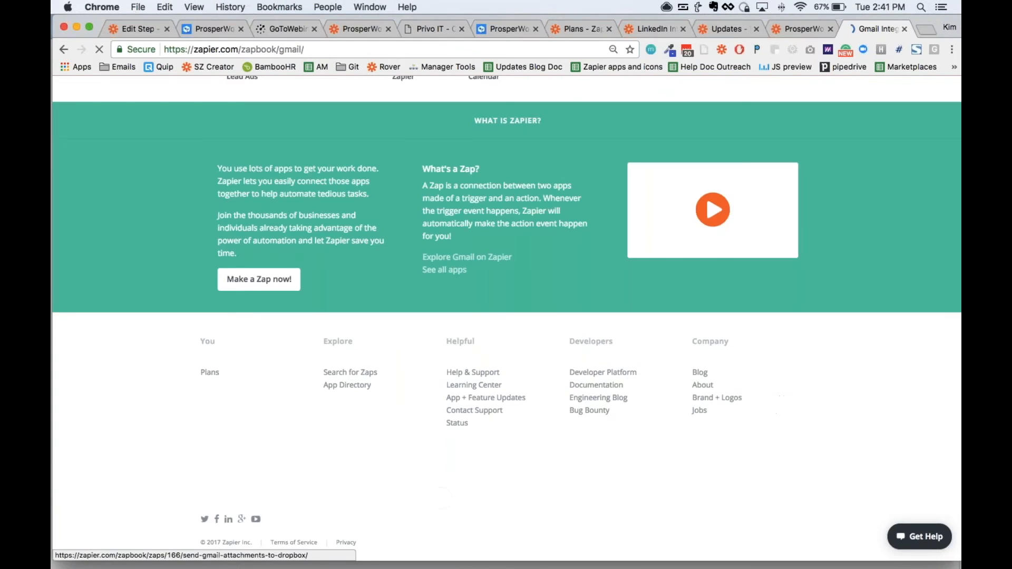
pyautogui.scroll(5, 613, 362)
pyautogui.scroll(-5, 612, 362)
pyautogui.scroll(-2, 542, 142)
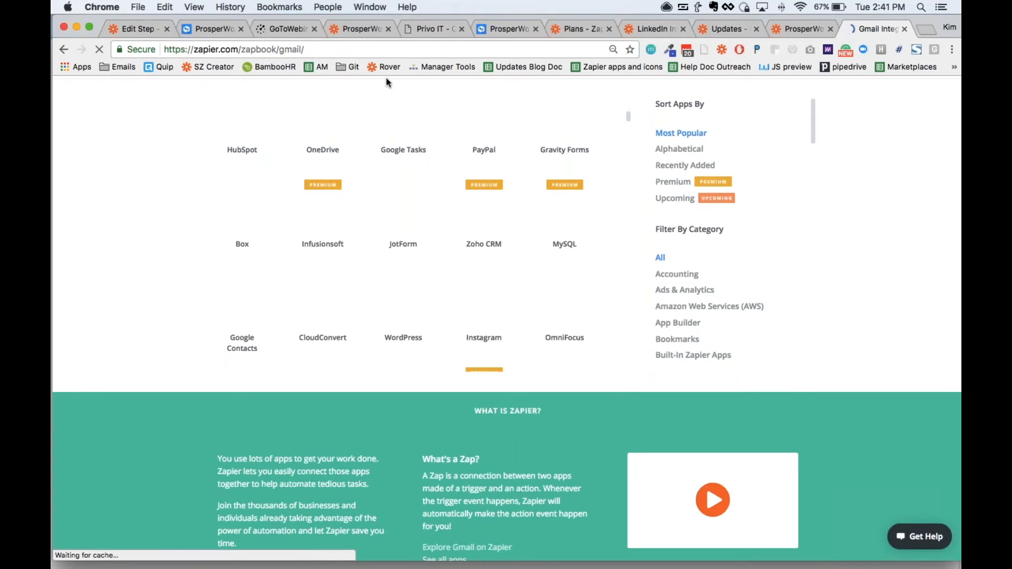
pyautogui.scroll(-10, 493, 507)
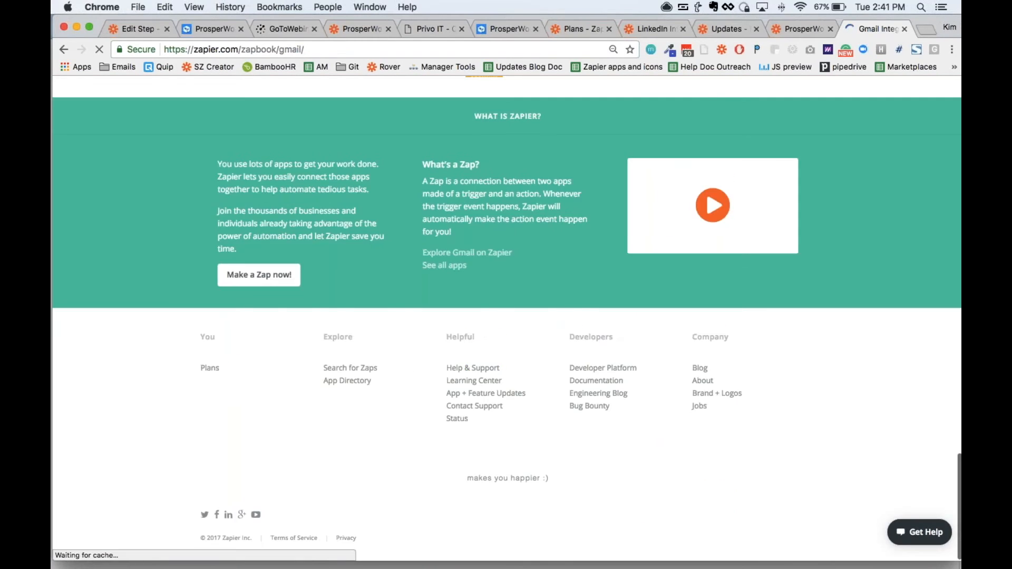
pyautogui.scroll(12, 463, 176)
pyautogui.scroll(10, 530, 191)
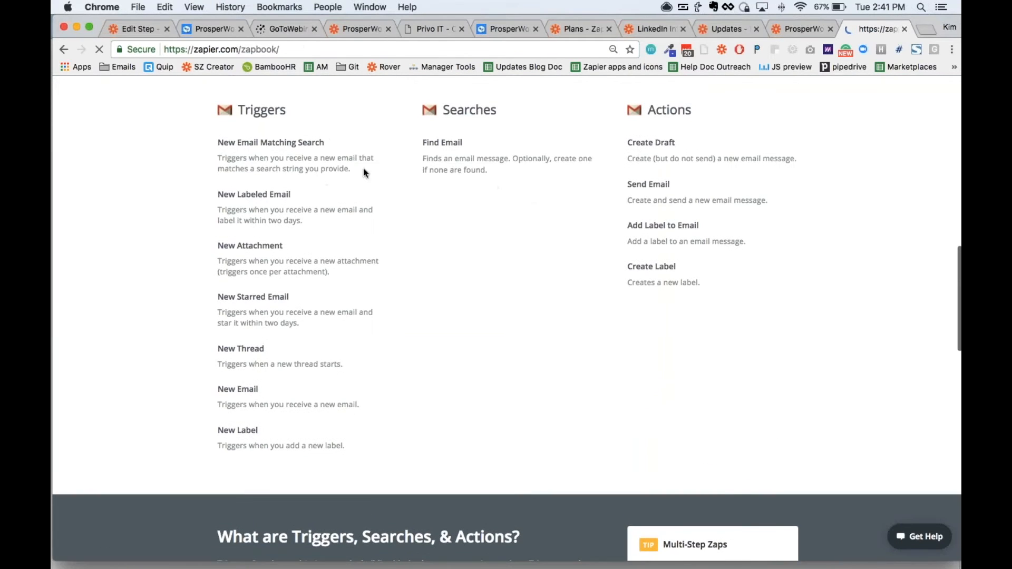
# Step: Revisit the ProsperWorks and Zapier Updates pages, switch to Deckset, and briefly present the "Thank You!" slide again
pyautogui.click(793, 36)
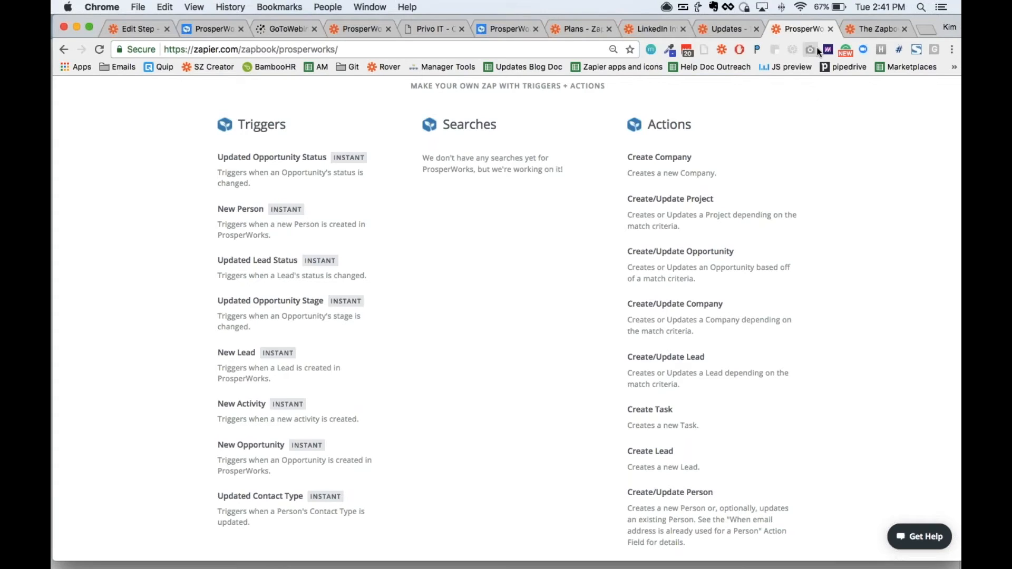
pyautogui.click(729, 32)
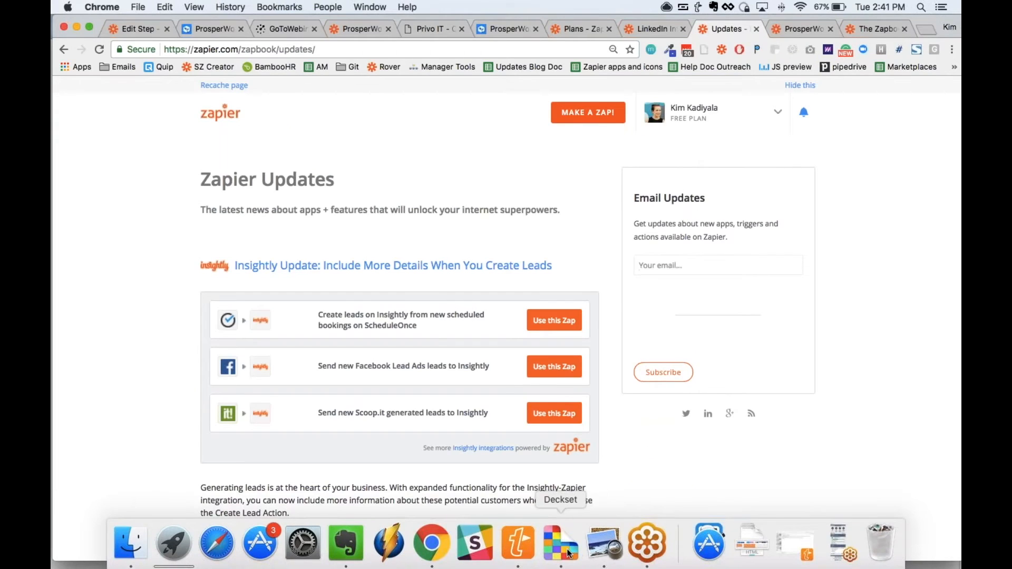
pyautogui.click(605, 550)
pyautogui.click(206, 51)
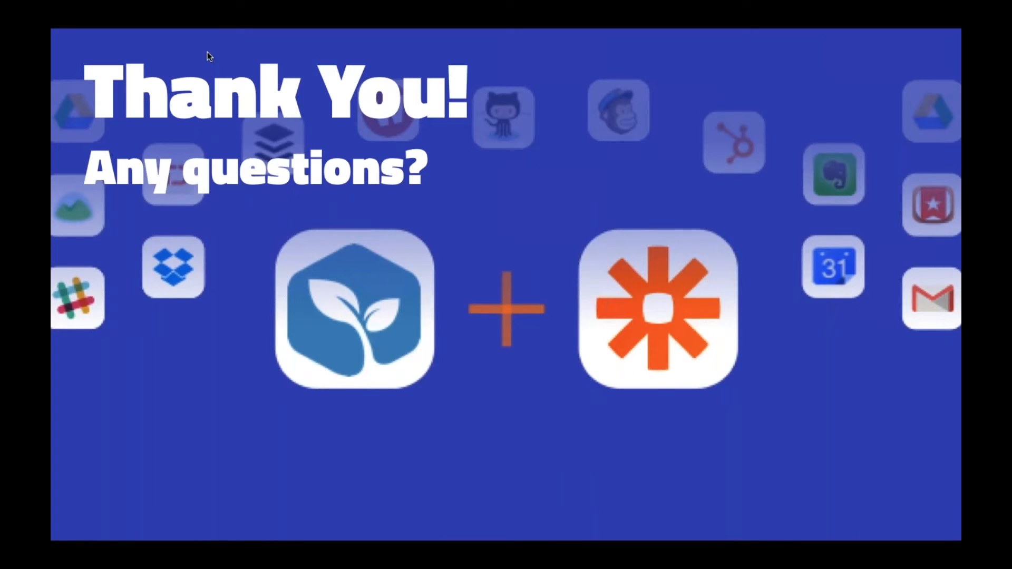
pyautogui.press('Escape')
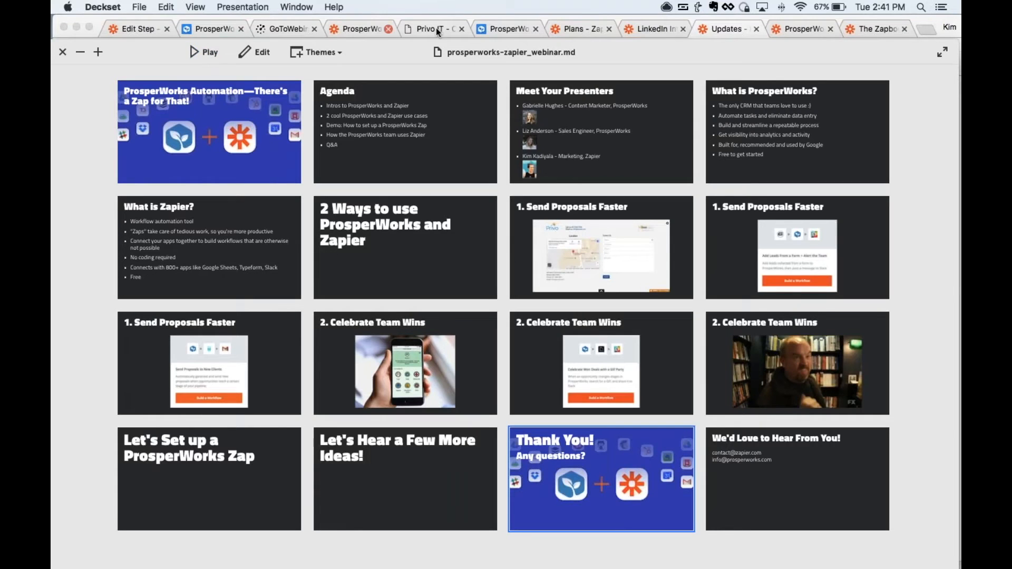
# Step: Open the unnamed Zap in the Zapier editor and try to connect and test its ProsperWorks Updated Opportunity Stage trigger
pyautogui.click(640, 30)
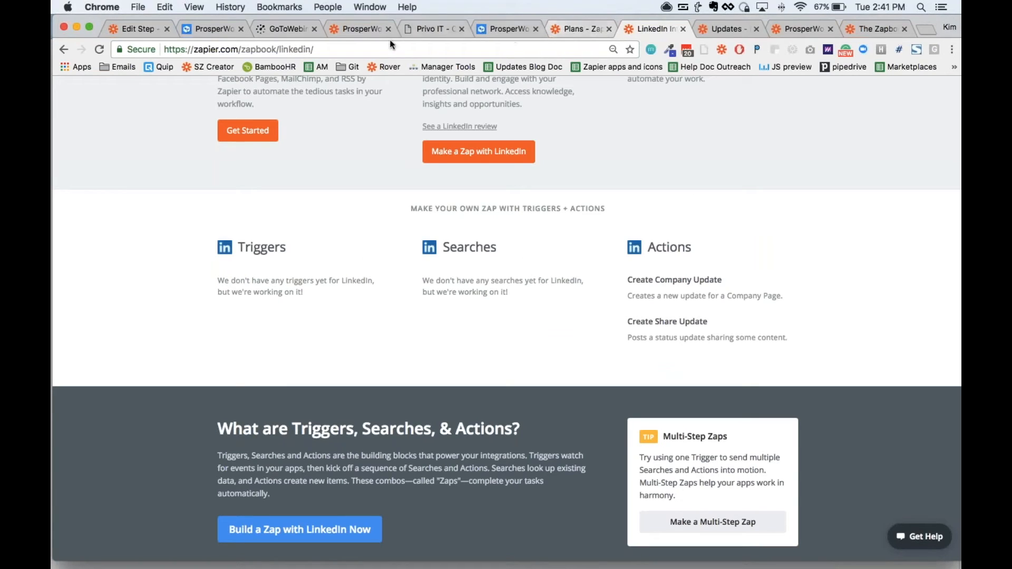
pyautogui.click(126, 30)
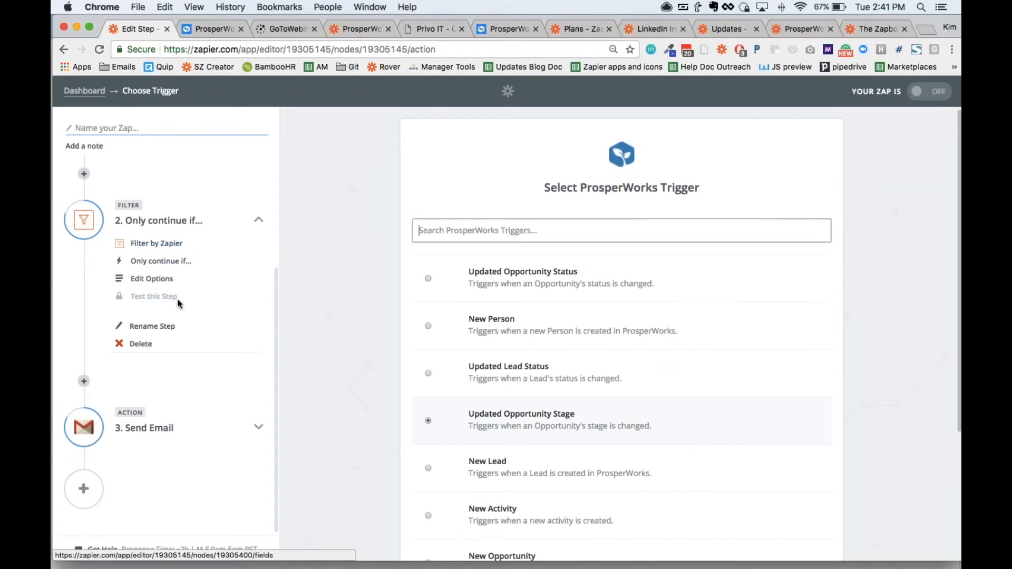
pyautogui.scroll(3, 180, 303)
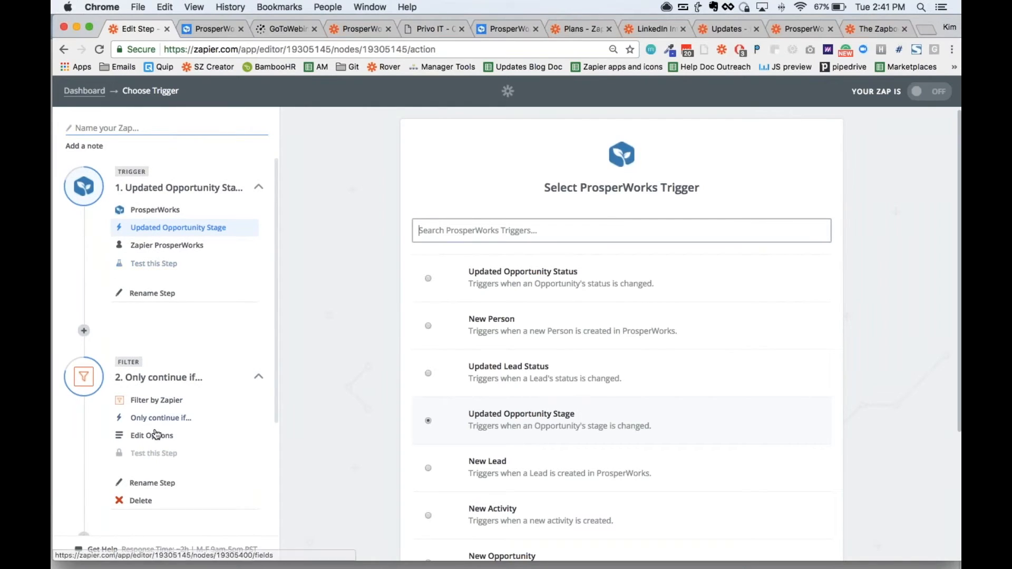
pyautogui.scroll(-2, 158, 435)
pyautogui.scroll(3, 157, 434)
pyautogui.click(153, 264)
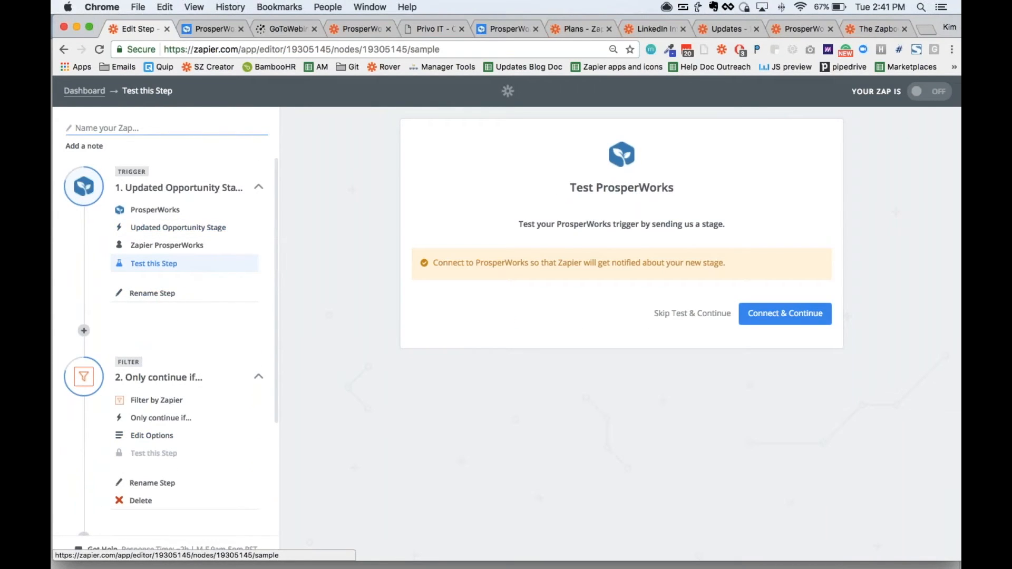
pyautogui.click(797, 322)
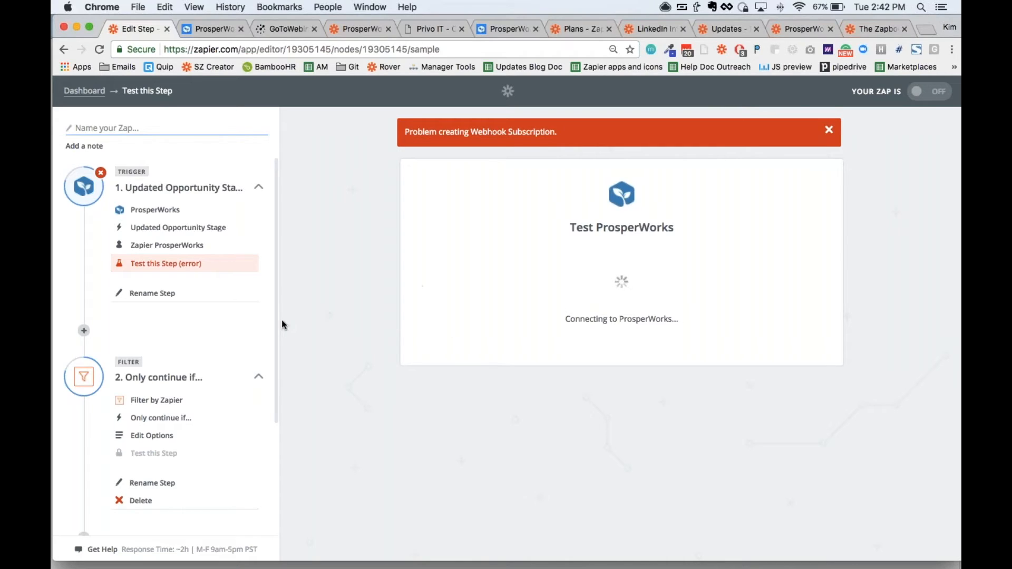
# Step: Expand the Gmail Send Email action in the Zap outline and review the Zap's trigger, filter and action steps
pyautogui.scroll(-3, 190, 361)
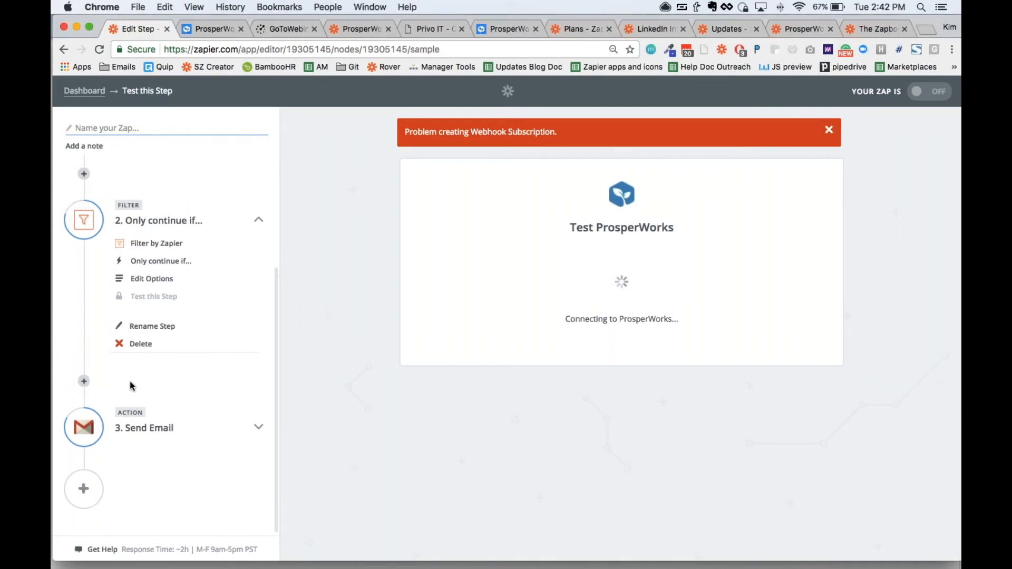
pyautogui.click(132, 428)
pyautogui.scroll(-2, 199, 411)
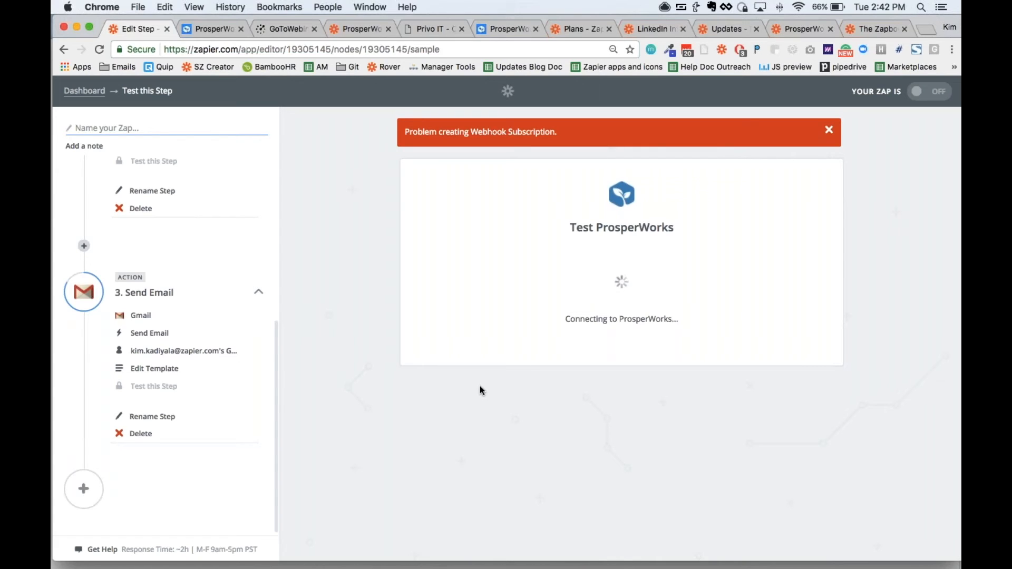
pyautogui.scroll(1, 228, 295)
pyautogui.scroll(-1, 228, 296)
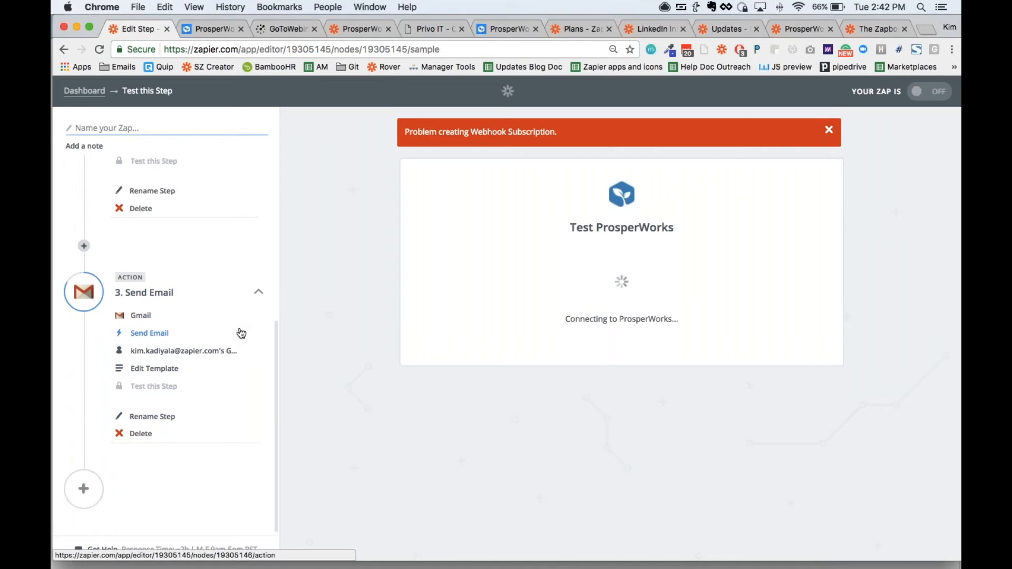
pyautogui.scroll(10, 240, 332)
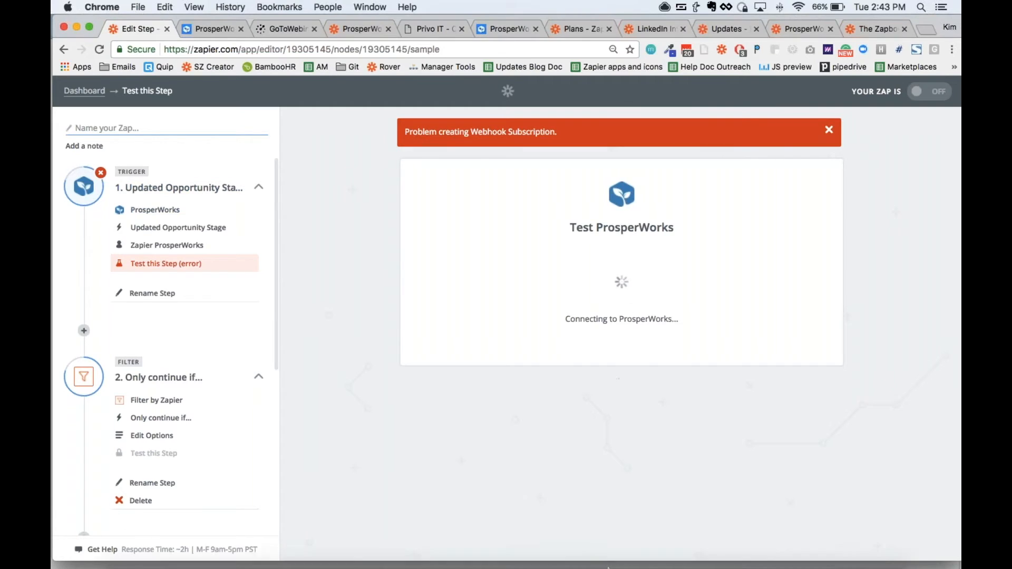
# Step: Switch to the open Zapbook app directory page
pyautogui.moveTo(603, 563)
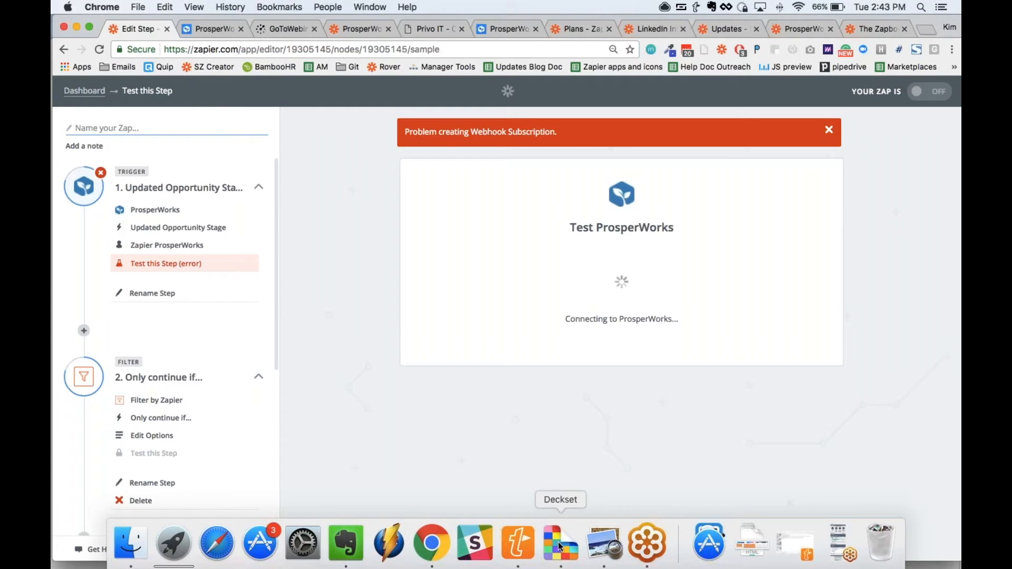
pyautogui.click(862, 30)
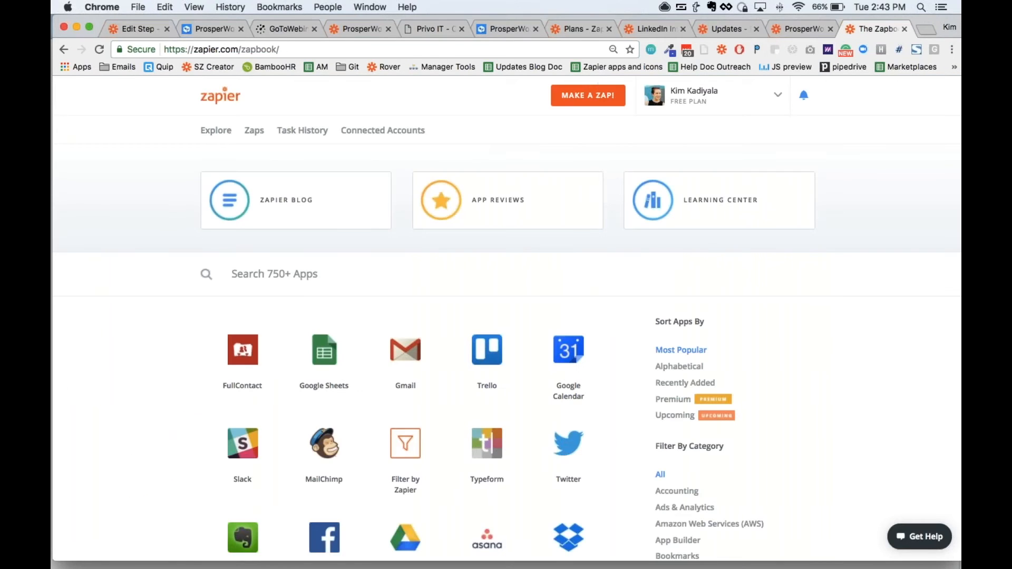
# Step: View the Zaps dashboard, then open Task History and look through the list of recently run tasks
pyautogui.click(254, 130)
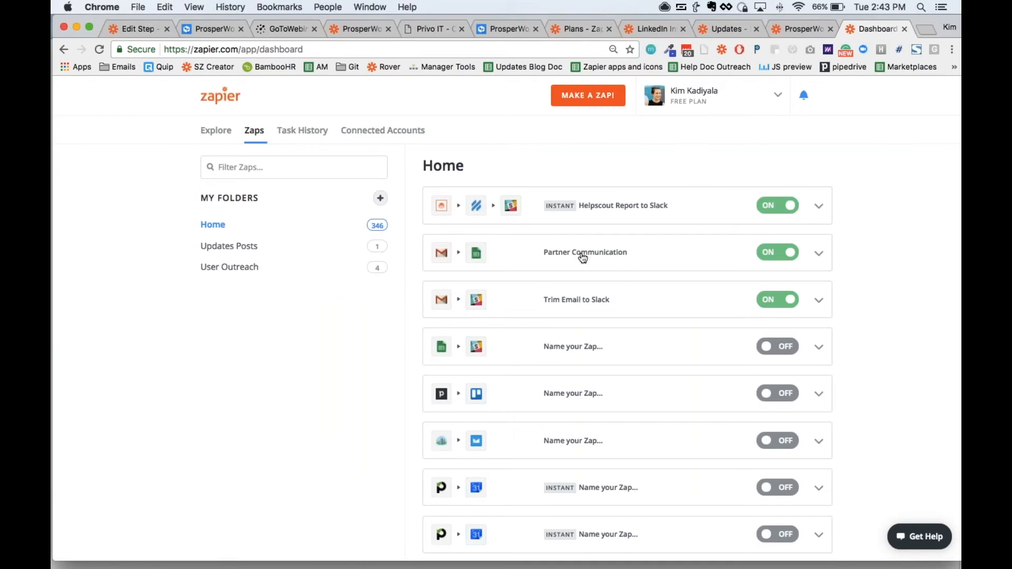
pyautogui.click(300, 133)
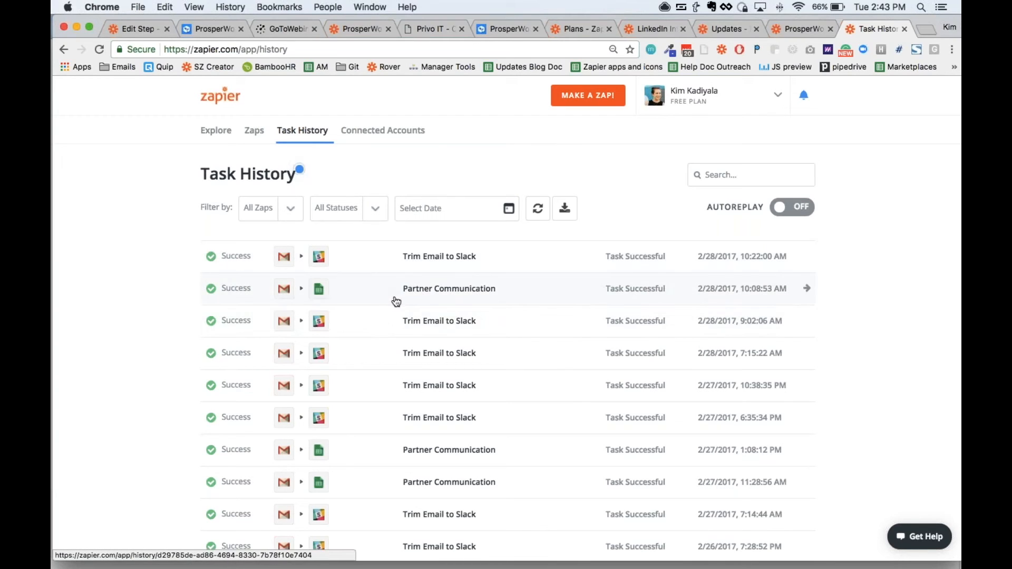
pyautogui.scroll(-6, 412, 368)
pyautogui.scroll(6, 414, 370)
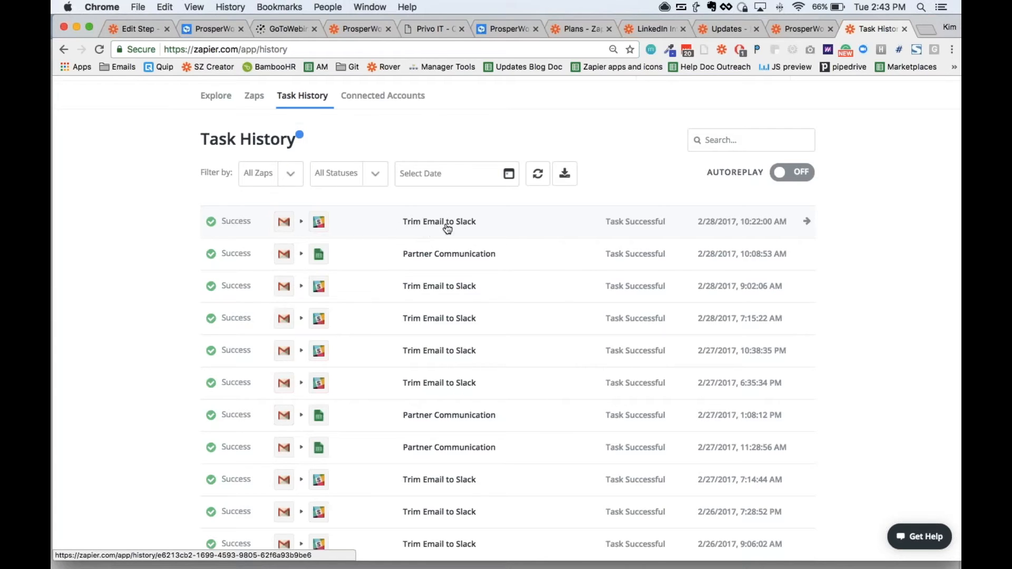
# Step: Open the most recent Trim Email to Slack task and examine the data of its Gmail trigger and Slack action
pyautogui.click(444, 221)
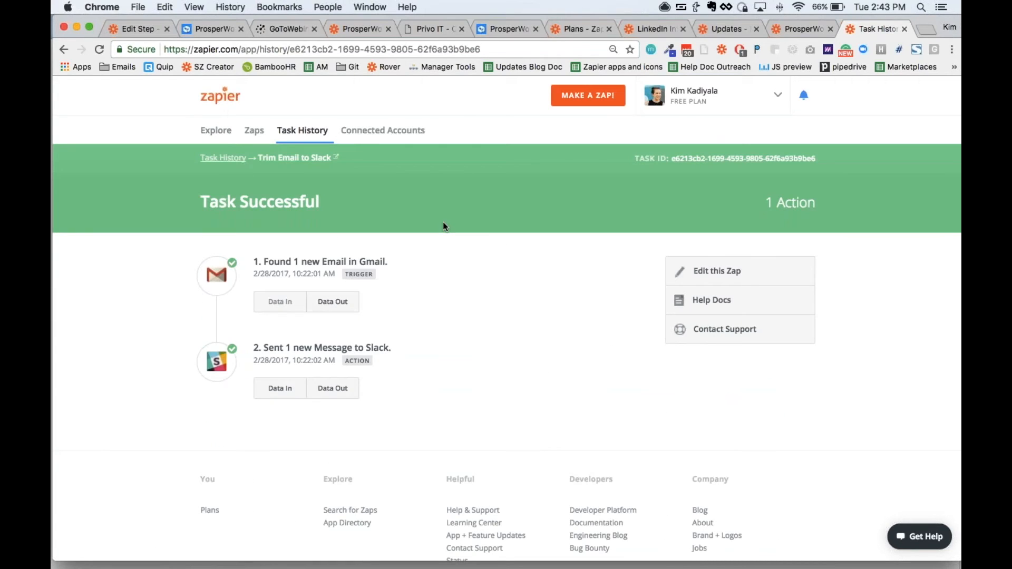
pyautogui.click(332, 302)
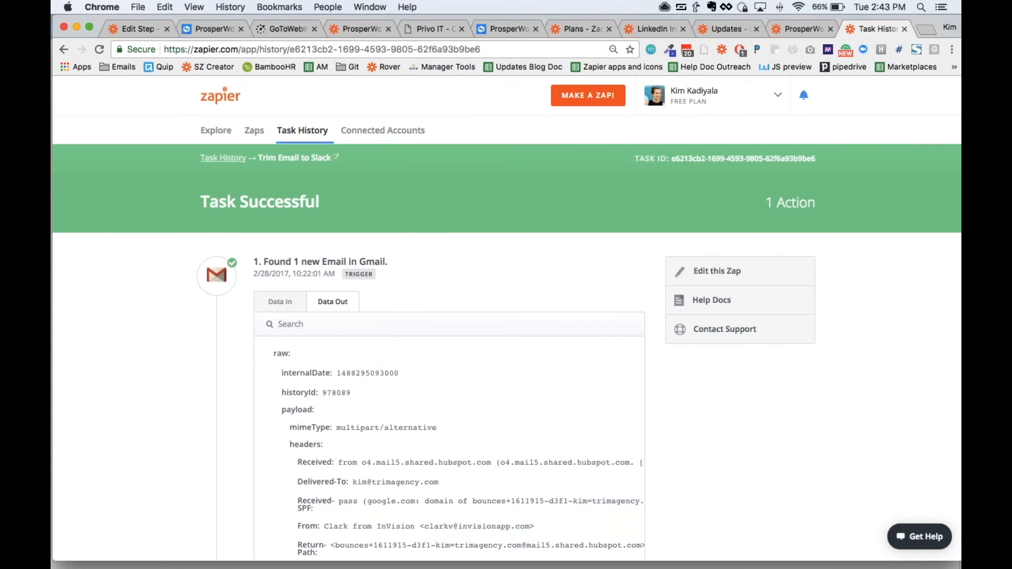
pyautogui.click(333, 302)
pyautogui.scroll(-2, 276, 300)
pyautogui.click(280, 321)
pyautogui.click(280, 321)
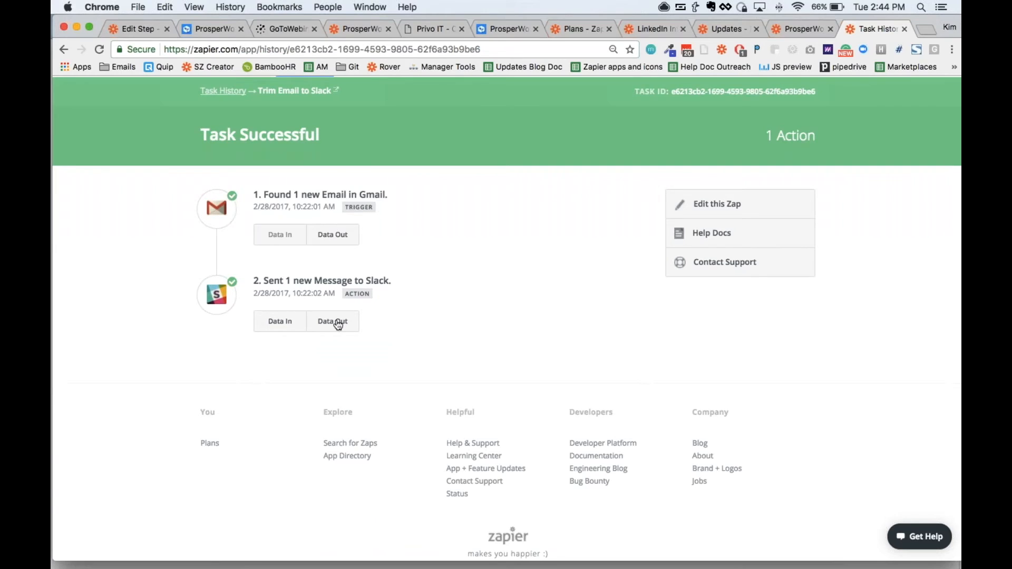
pyautogui.scroll(2, 334, 233)
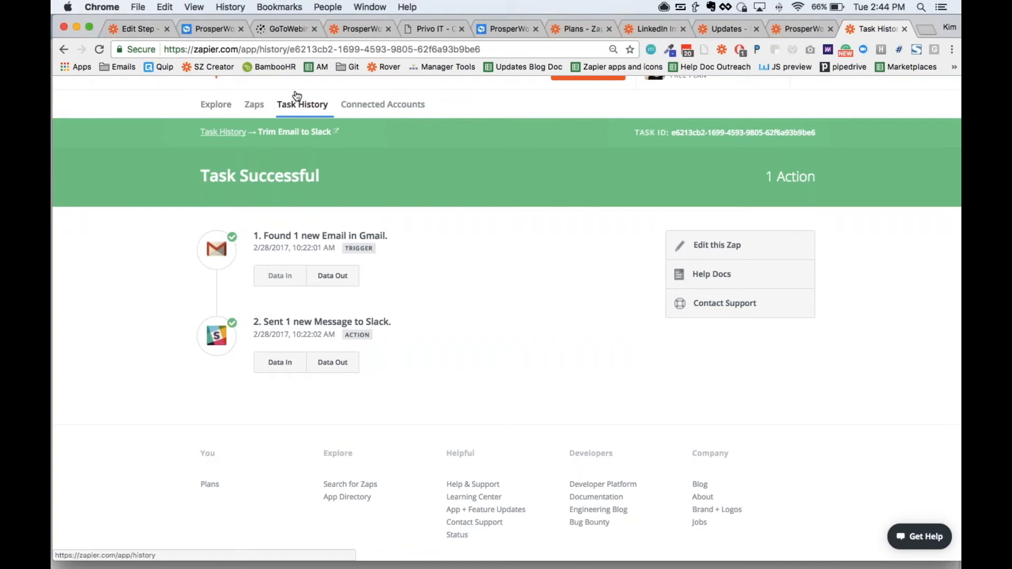
pyautogui.scroll(1, 295, 137)
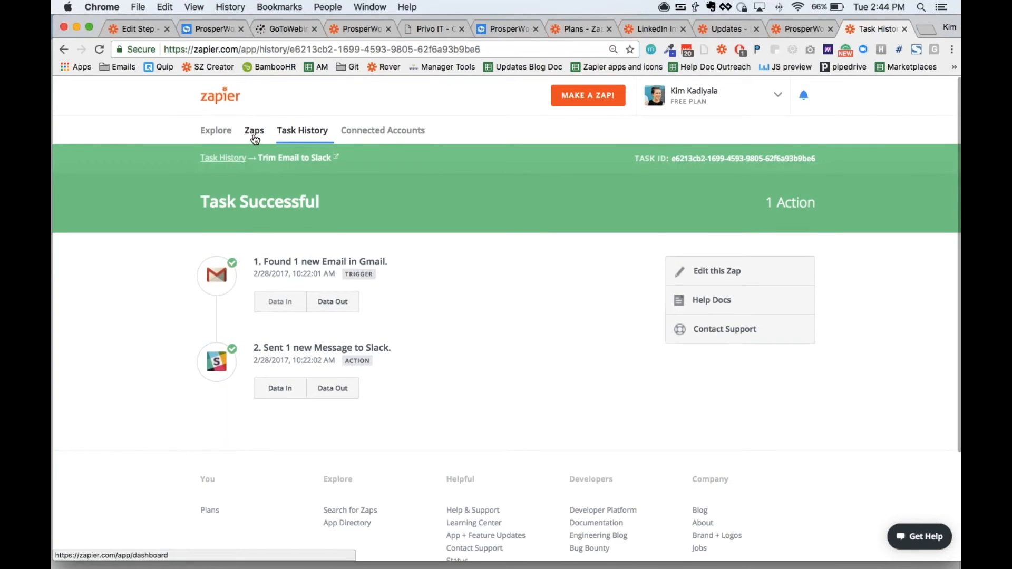
# Step: Switch to the webinar slide overview in Deckset, then return to the task details in Chrome
pyautogui.moveTo(562, 567)
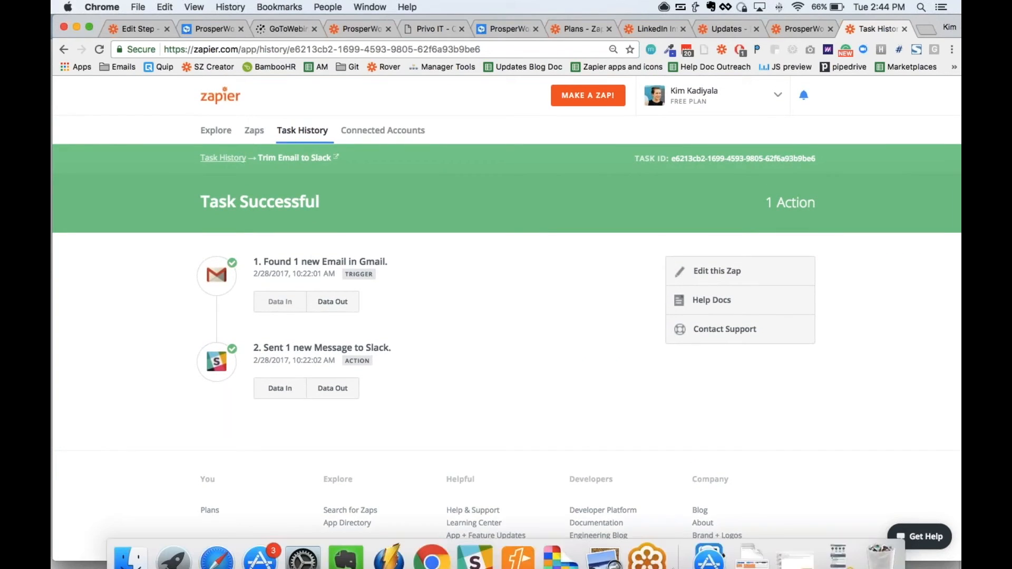
pyautogui.click(565, 550)
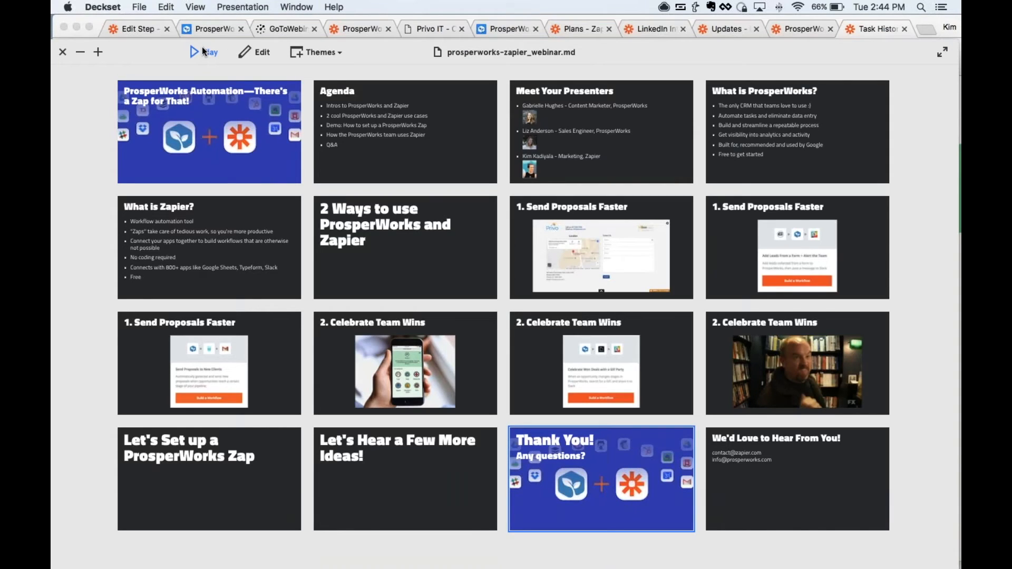
pyautogui.click(878, 31)
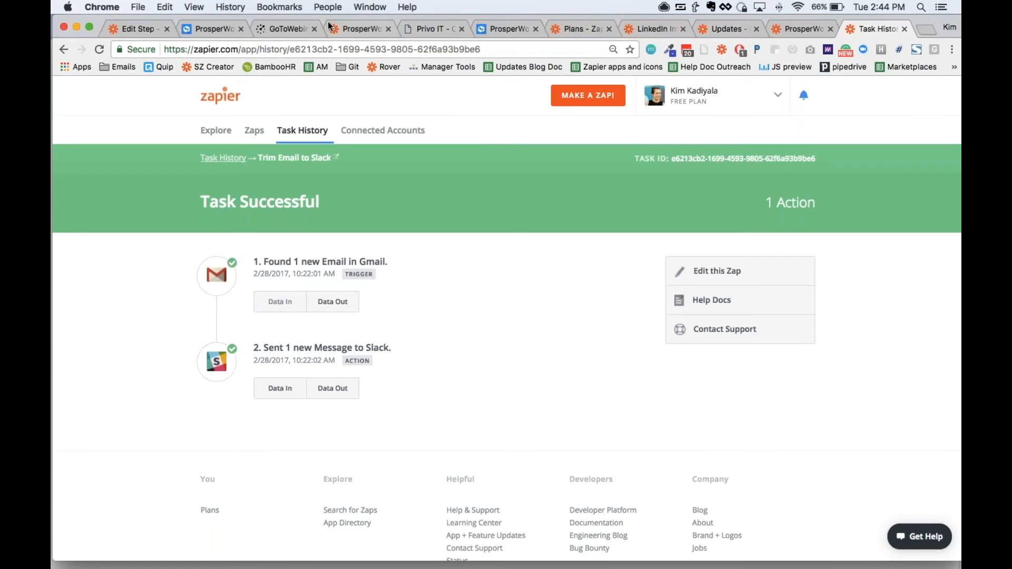
# Step: Revisit the ProsperWorks triggers and actions page and the Zapier Updates page
pyautogui.click(353, 29)
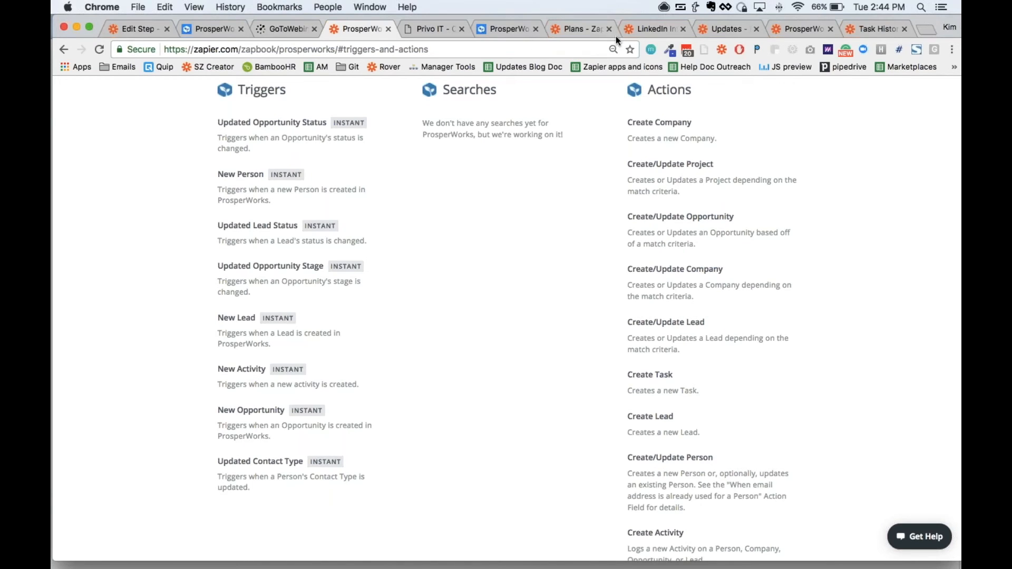
pyautogui.click(656, 30)
pyautogui.click(726, 29)
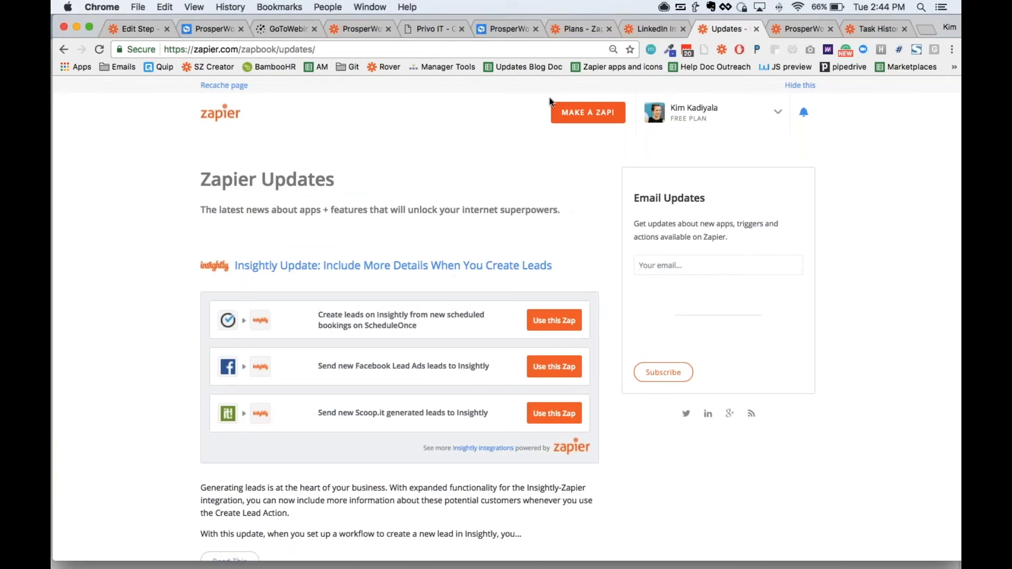
# Step: In the unnamed Zap, add an action step between the ProsperWorks trigger and the filter, using Delay by Zapier as its app
pyautogui.click(128, 29)
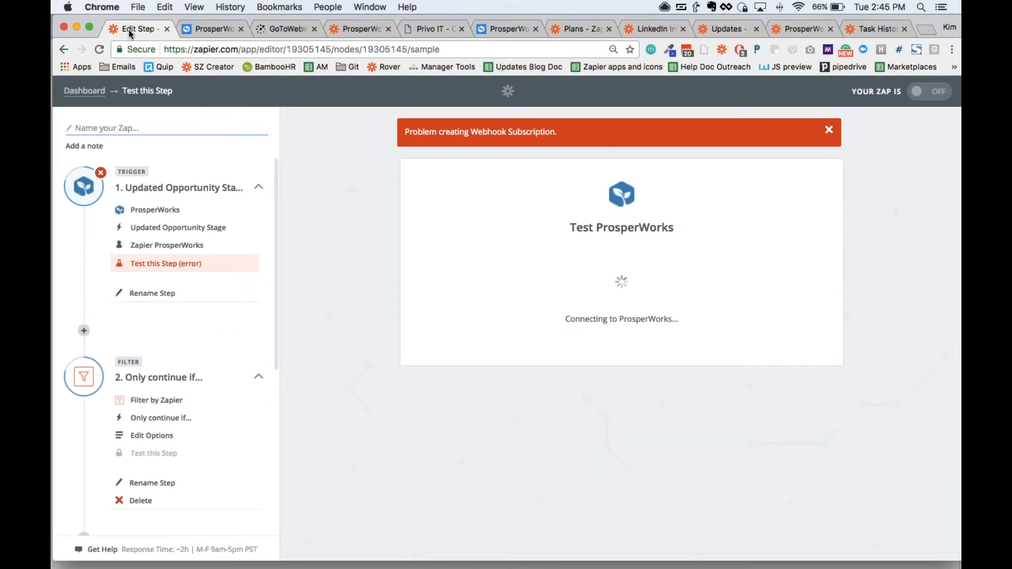
pyautogui.moveTo(174, 332)
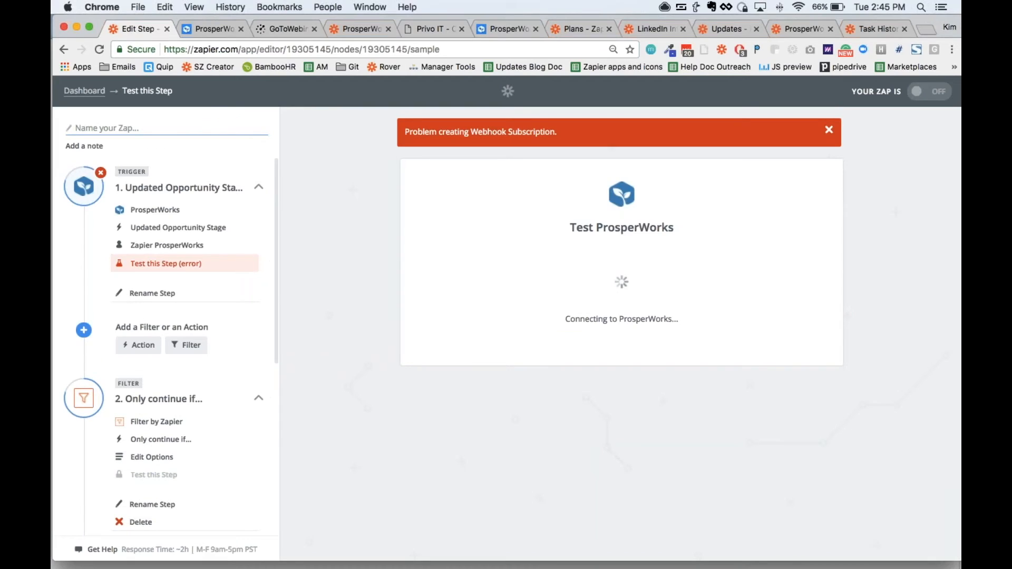
pyautogui.click(136, 345)
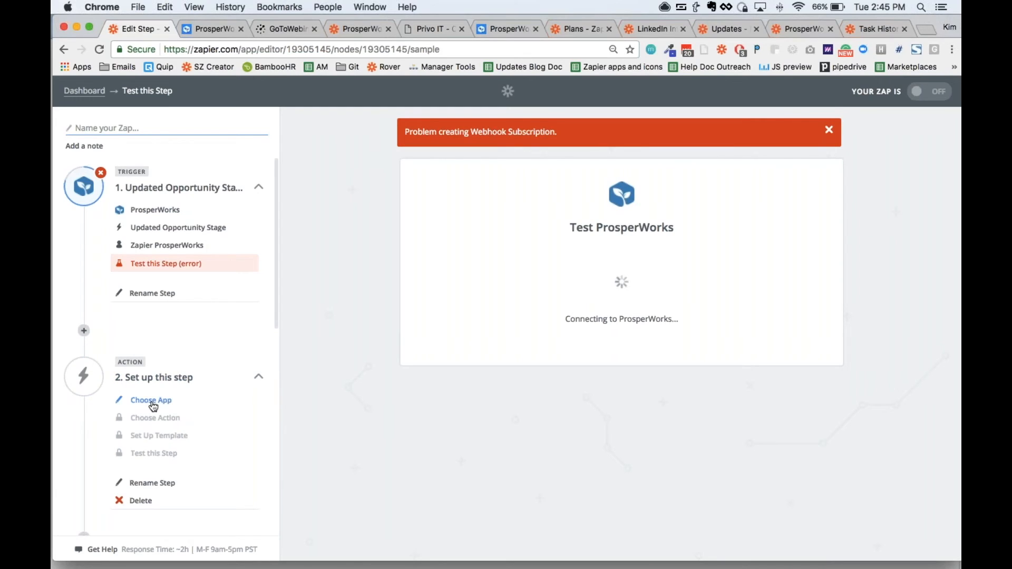
pyautogui.click(149, 400)
pyautogui.write('dea')
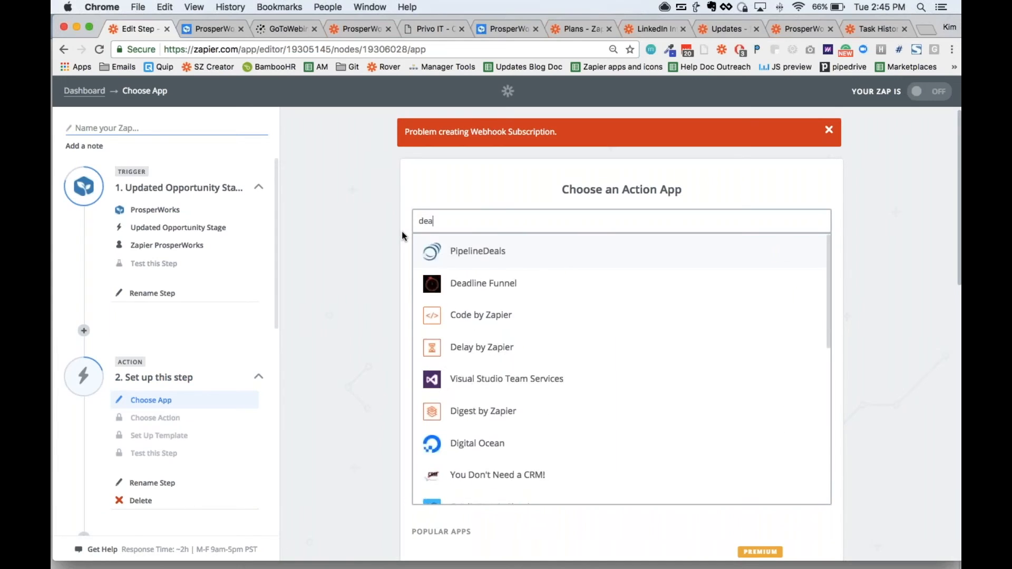
pyautogui.press('BackSpace')
pyautogui.write('lay')
pyautogui.click(469, 252)
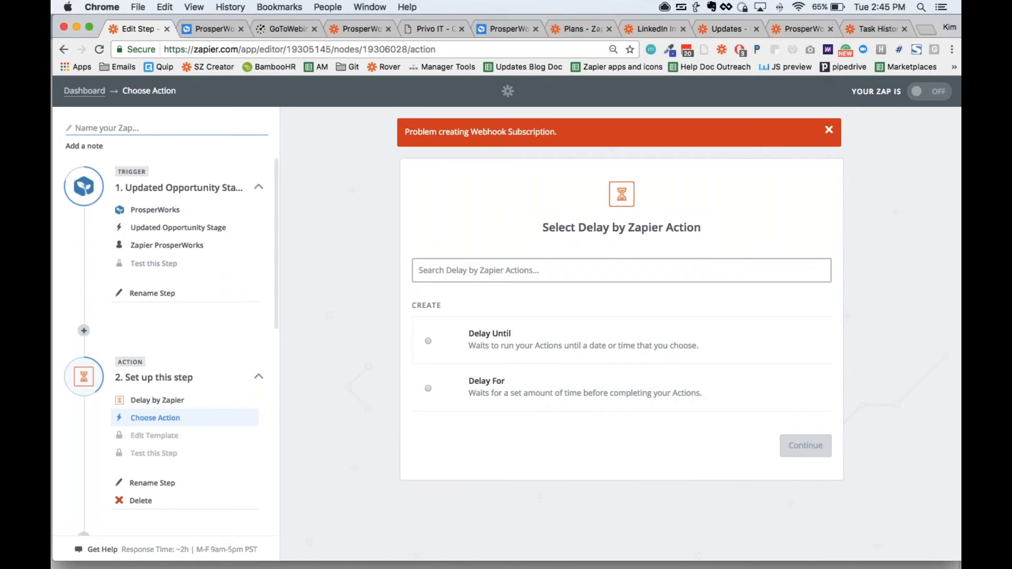
# Step: Switch to Deckset and start presenting from the "Thank You!" slide
pyautogui.moveTo(556, 552)
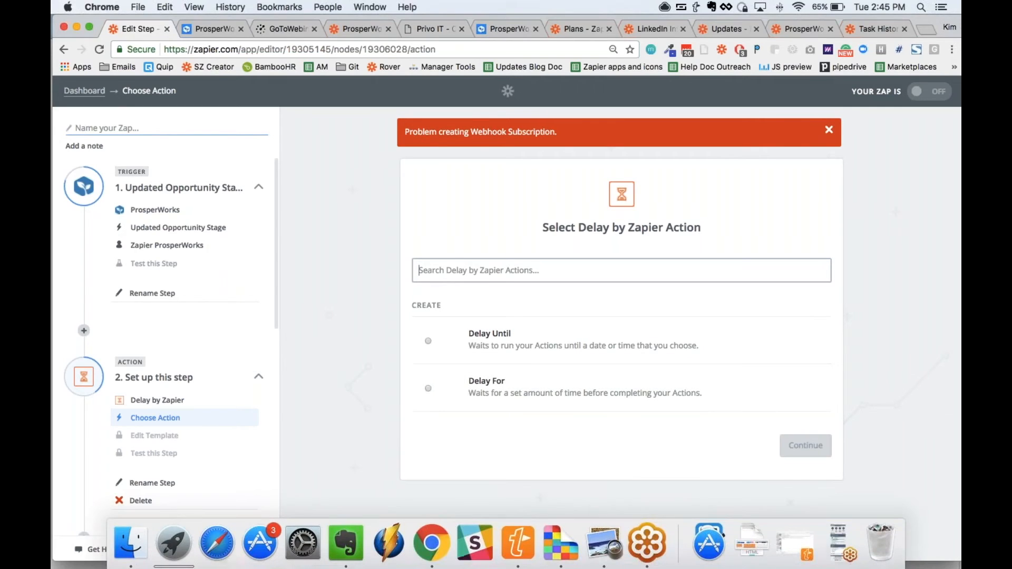
pyautogui.click(555, 551)
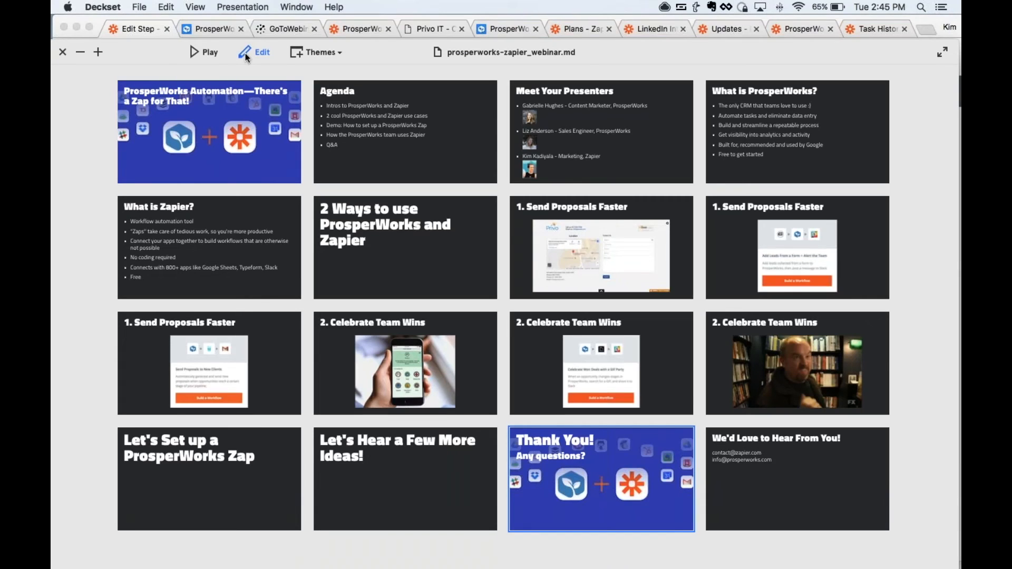
pyautogui.click(199, 52)
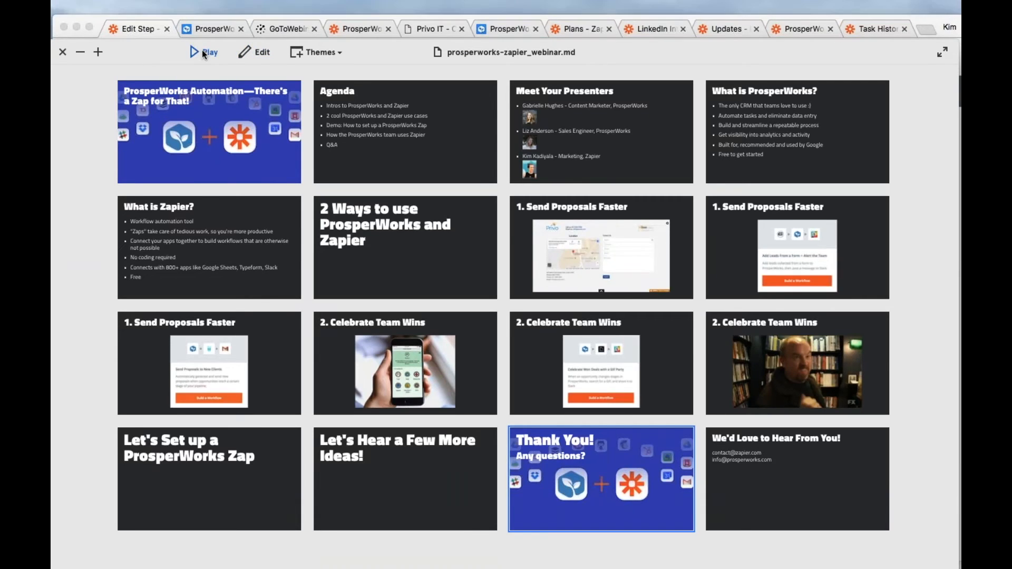